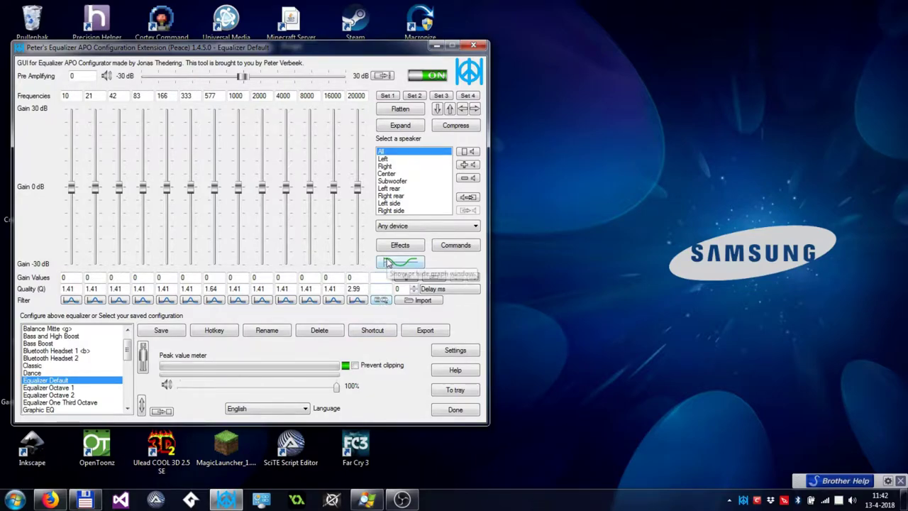
Step: Show the response graph, load Bass and High Boost, toggle graphic/filter mode twice, then pick Equalizer Default
{"action": "left_click", "coordinate": [388, 263]}
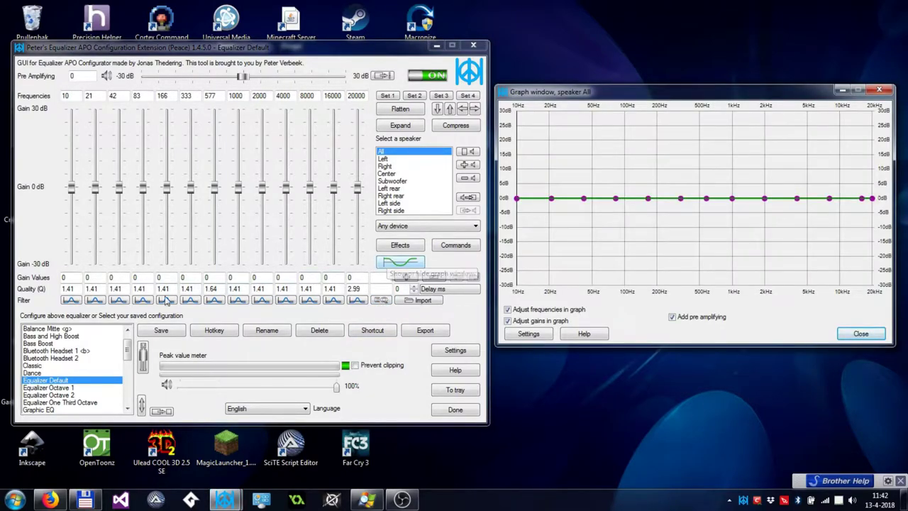
{"action": "left_click", "coordinate": [74, 336]}
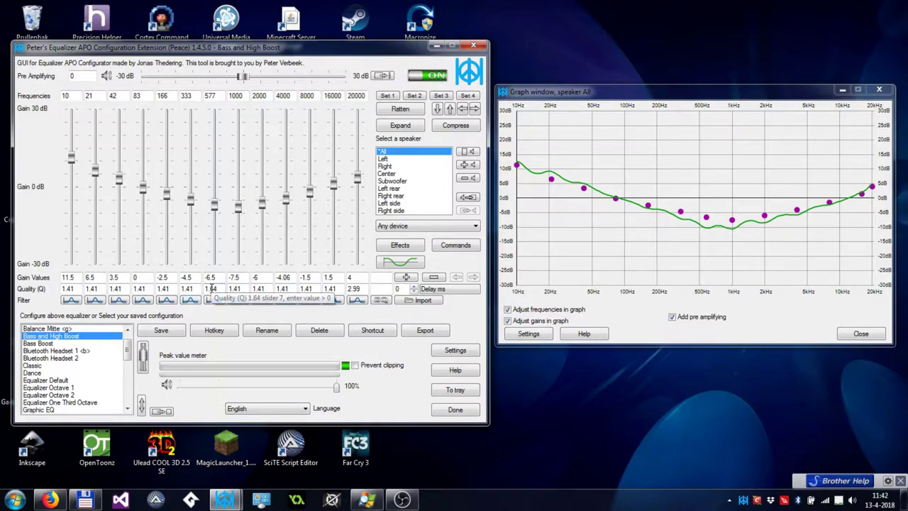
{"action": "left_click", "coordinate": [381, 301]}
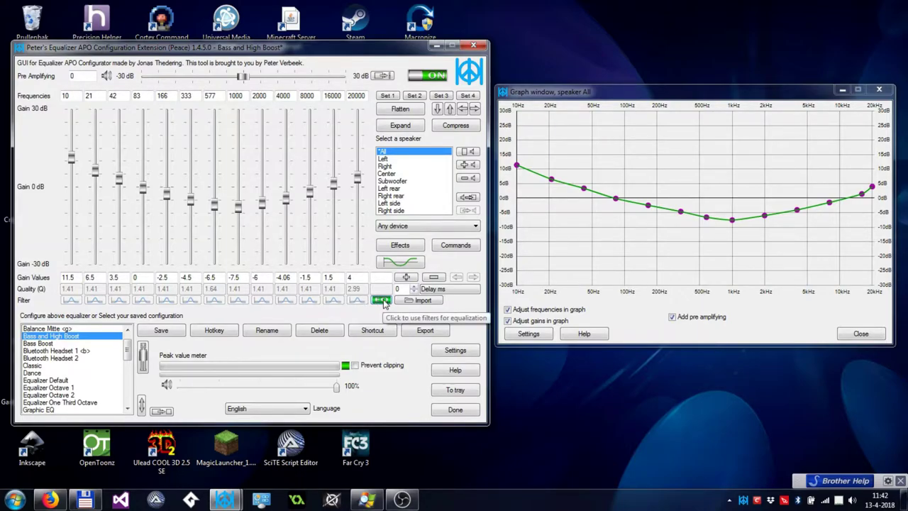
{"action": "left_click", "coordinate": [381, 301]}
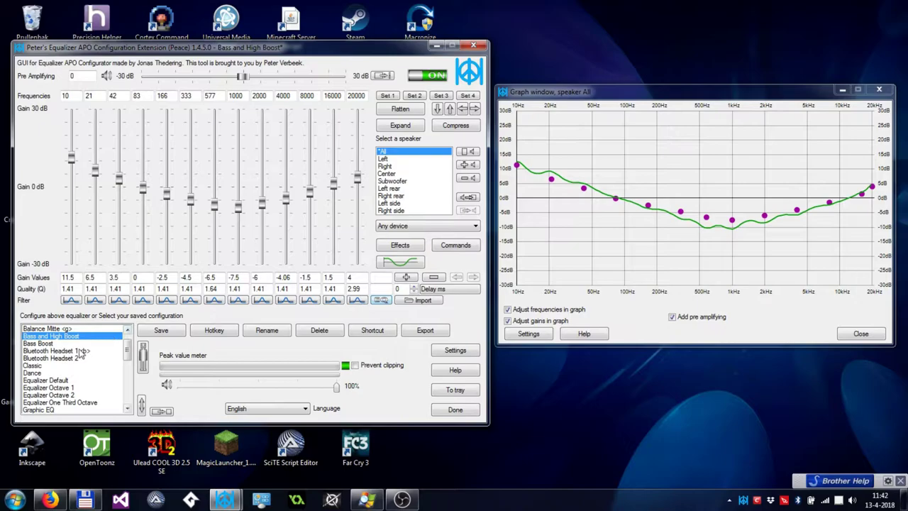
{"action": "left_click", "coordinate": [60, 380]}
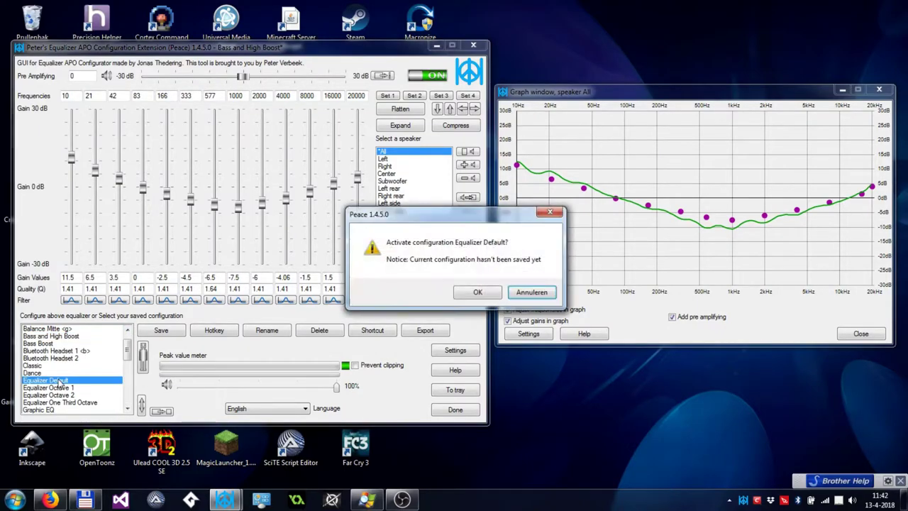
Step: Discard the preset changes and make the 166 Hz band a low shelf; reset 333 Hz to 0 dB
{"action": "left_click", "coordinate": [477, 292]}
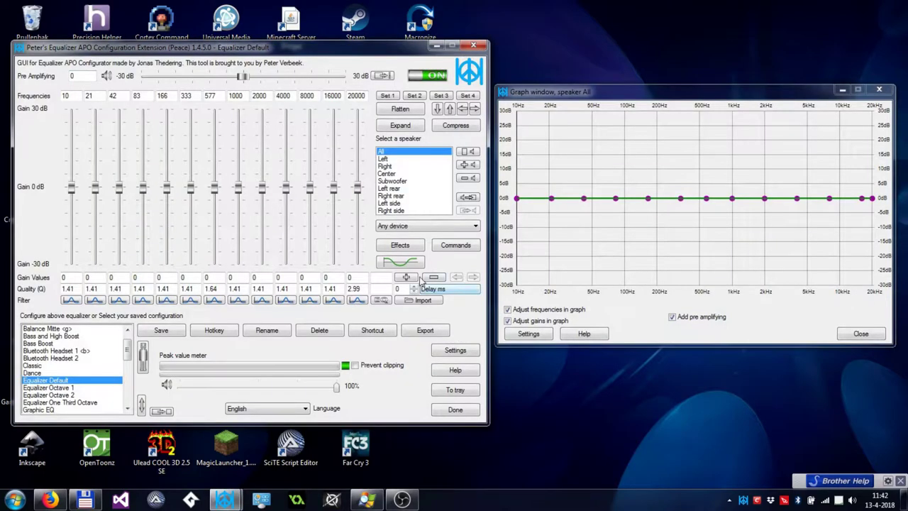
{"action": "left_click", "coordinate": [167, 300]}
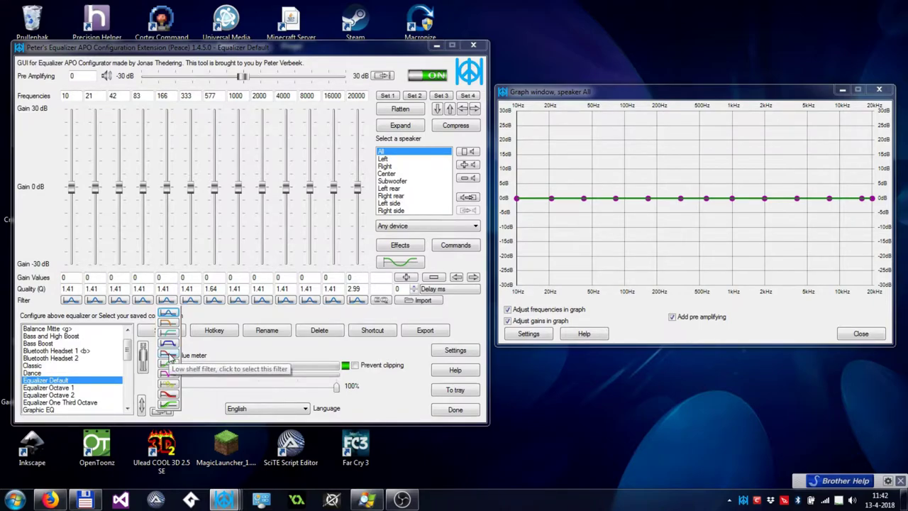
{"action": "left_click", "coordinate": [170, 360]}
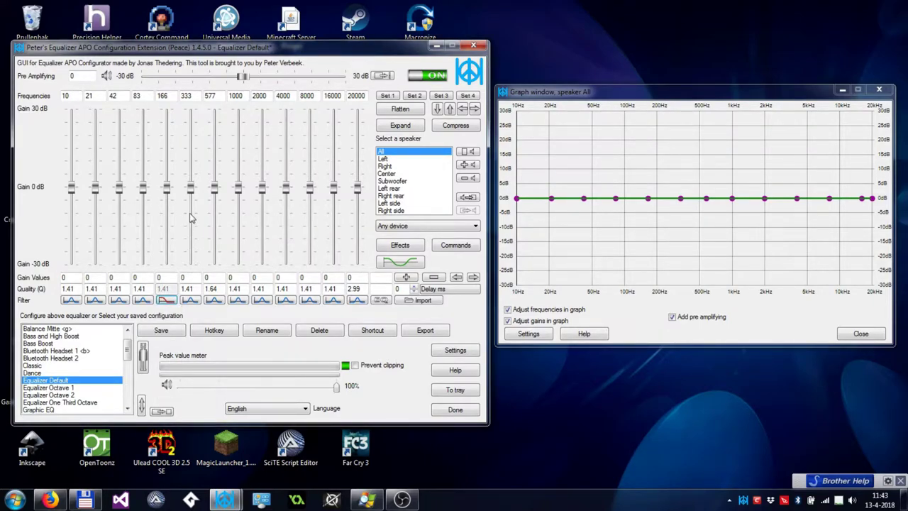
{"action": "left_click_drag", "start_coordinate": [190, 192], "coordinate": [193, 232]}
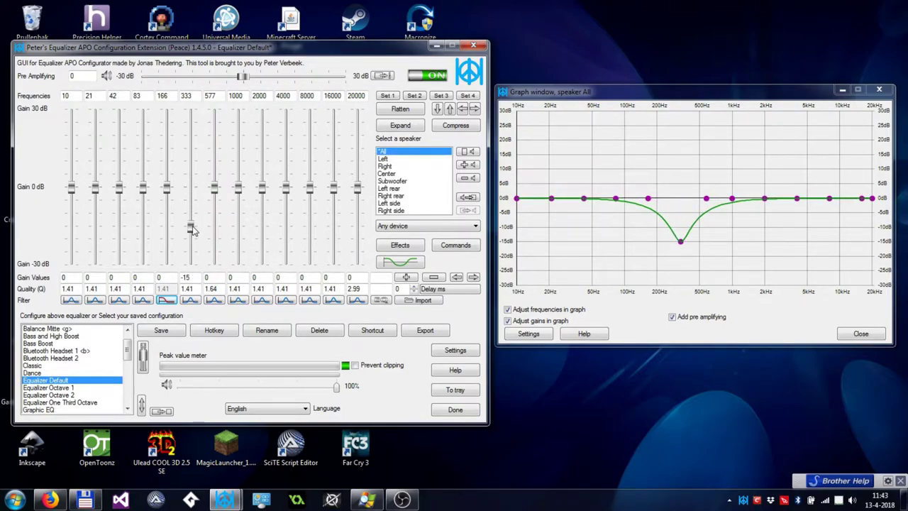
{"action": "right_click", "coordinate": [191, 230]}
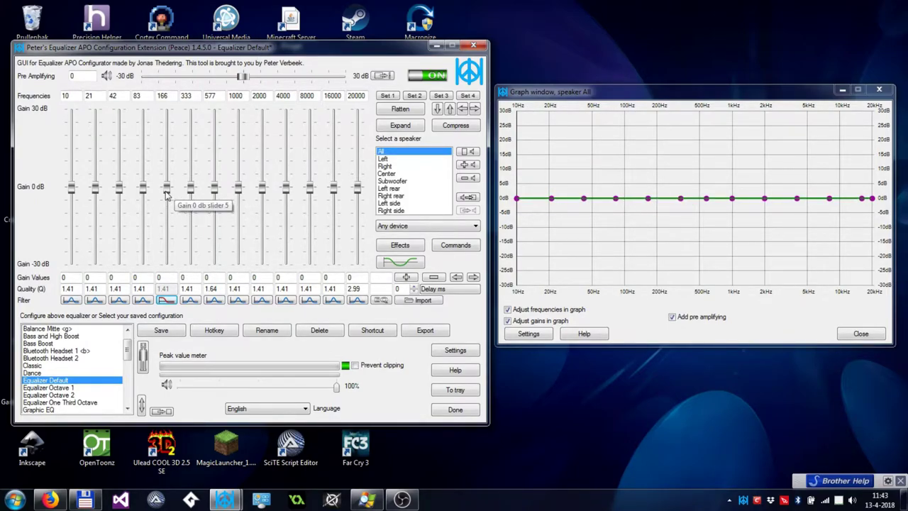
Step: Set the low shelf to 146 Hz with a 12.5 dB bass cut
{"action": "left_click_drag", "start_coordinate": [166, 196], "coordinate": [166, 245]}
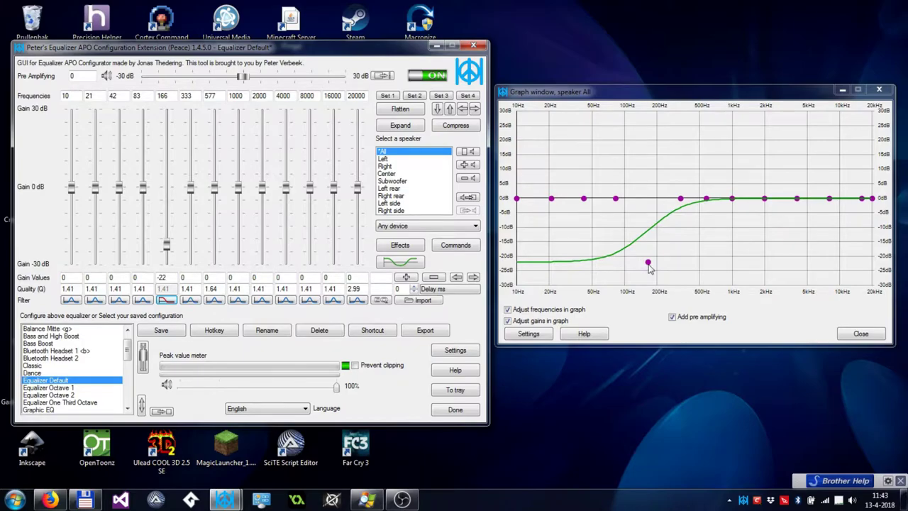
{"action": "left_click_drag", "start_coordinate": [648, 263], "coordinate": [642, 236]}
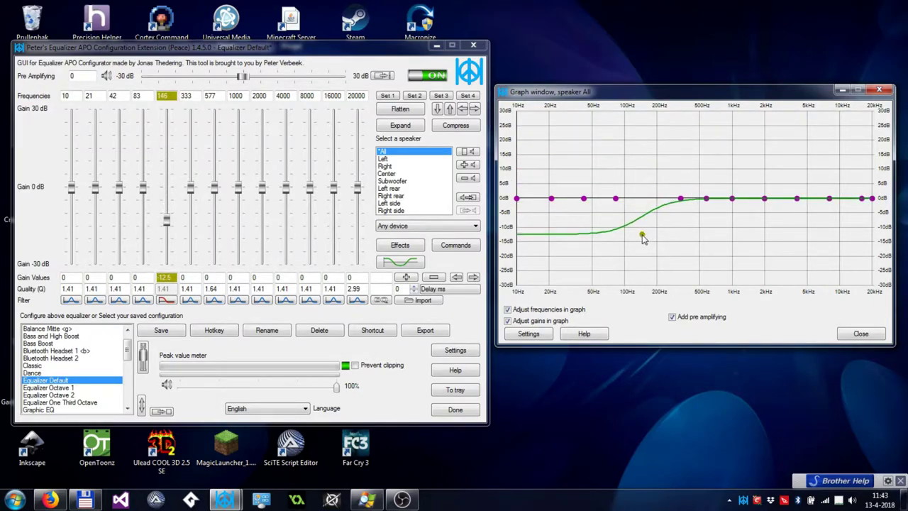
{"action": "left_click", "coordinate": [166, 300]}
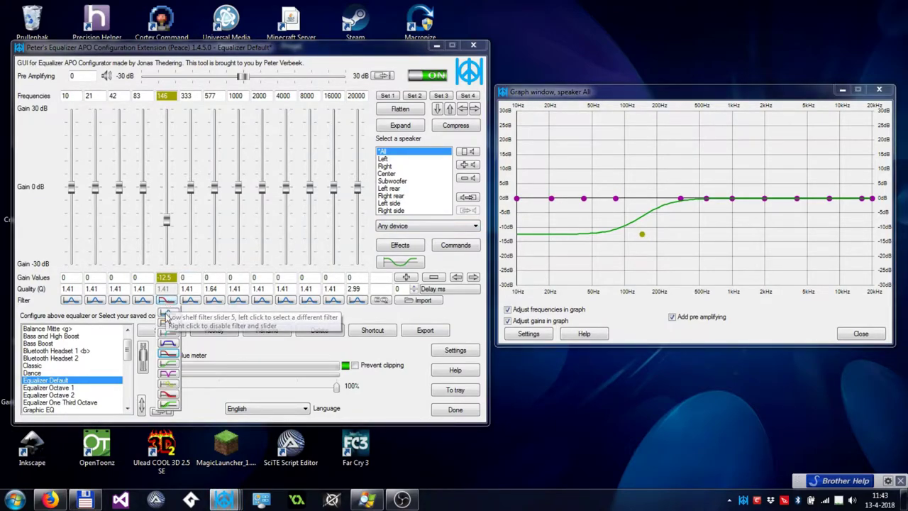
Step: Make band 5 and the 577 Hz band band-pass filters, shifting band 5 to 151 Hz
{"action": "left_click", "coordinate": [168, 351]}
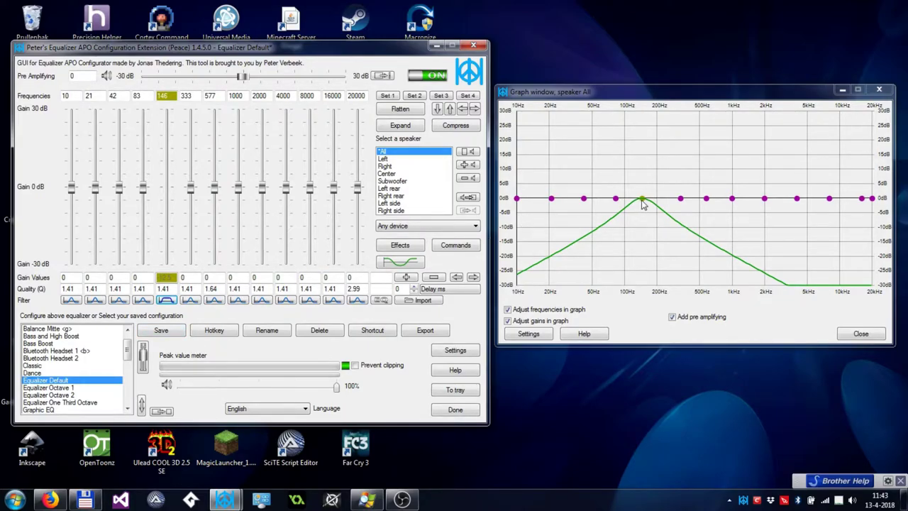
{"action": "left_click", "coordinate": [215, 302]}
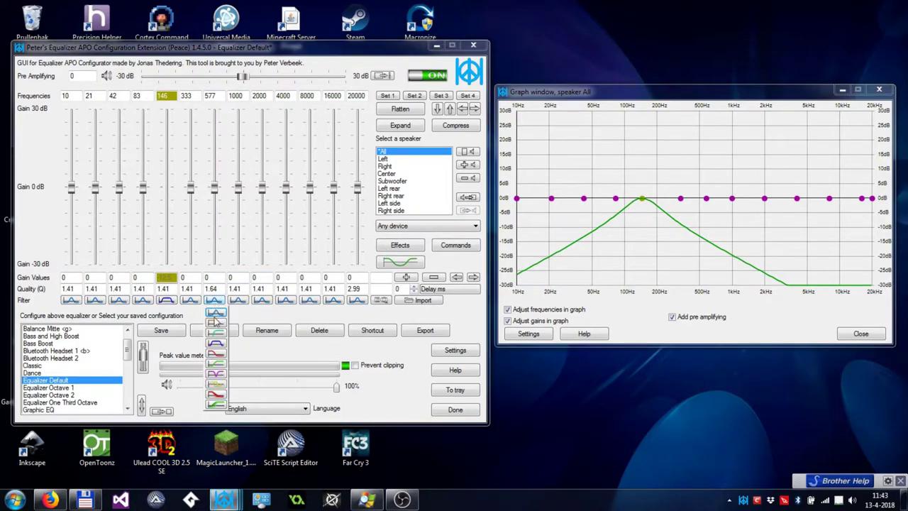
{"action": "left_click", "coordinate": [215, 346]}
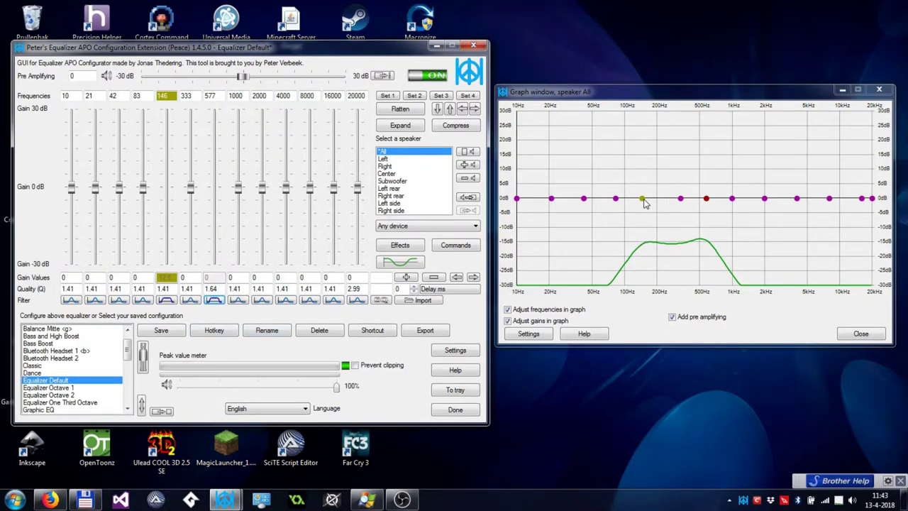
{"action": "left_click_drag", "start_coordinate": [644, 203], "coordinate": [645, 202]}
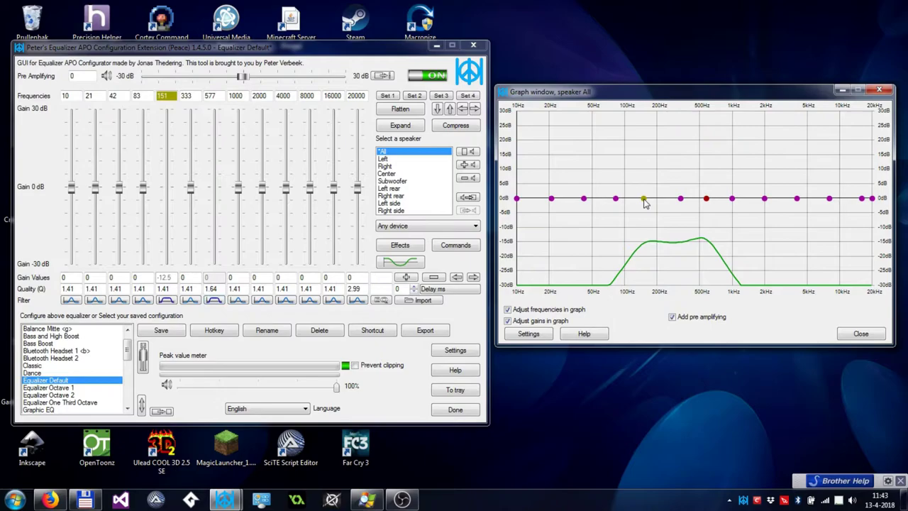
{"action": "scroll", "coordinate": [646, 203], "scroll_direction": "up", "scroll_amount": 3}
{"action": "scroll", "coordinate": [645, 203], "scroll_direction": "down", "scroll_amount": 5}
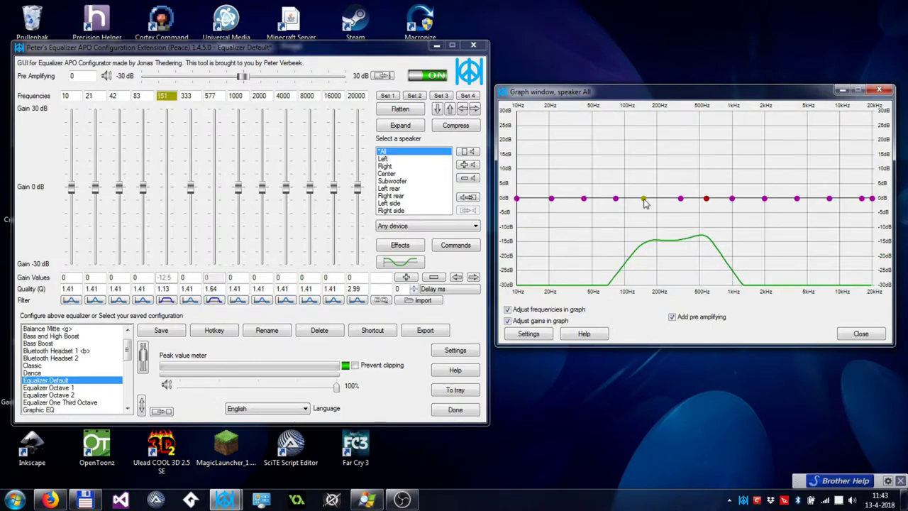
{"action": "scroll", "coordinate": [645, 203], "scroll_direction": "down", "scroll_amount": 1}
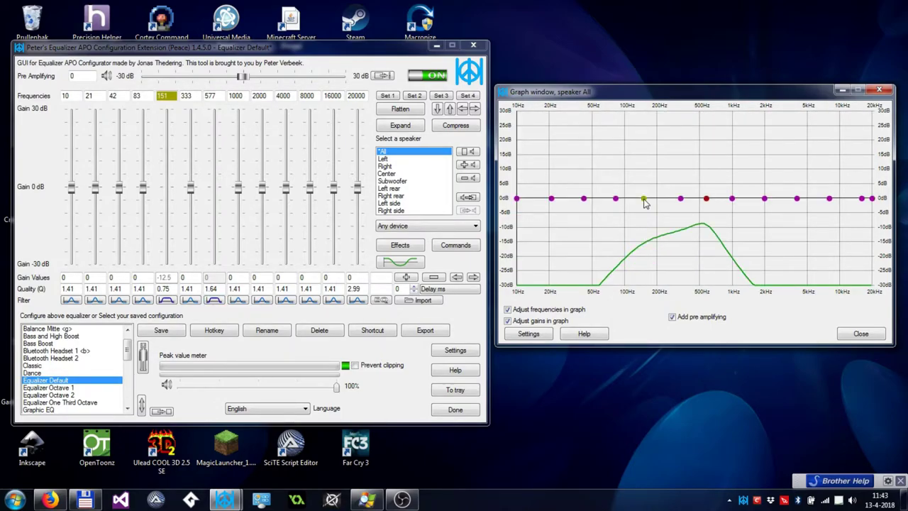
Step: Move the 582 Hz band-pass point to 1121 Hz and the 151 Hz point to 124 Hz
{"action": "left_click", "coordinate": [707, 199]}
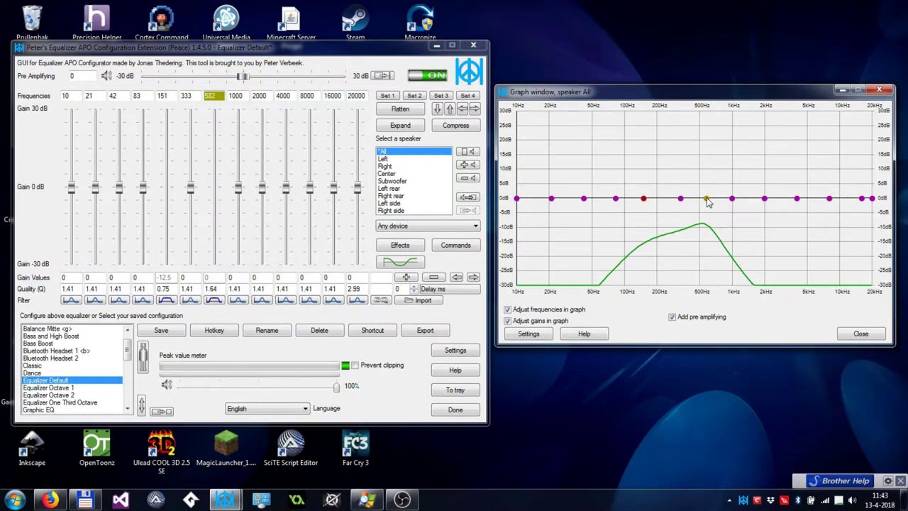
{"action": "scroll", "coordinate": [707, 201], "scroll_direction": "down", "scroll_amount": 4}
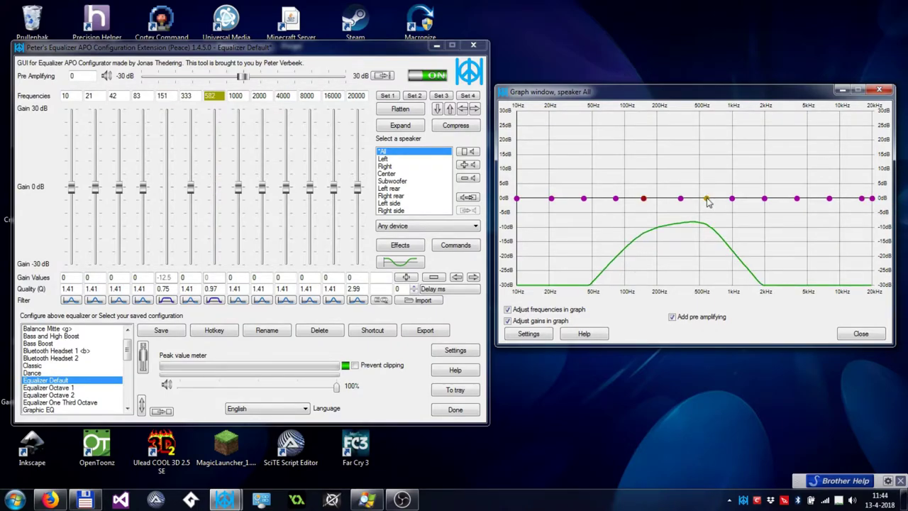
{"action": "scroll", "coordinate": [706, 202], "scroll_direction": "down", "scroll_amount": 3}
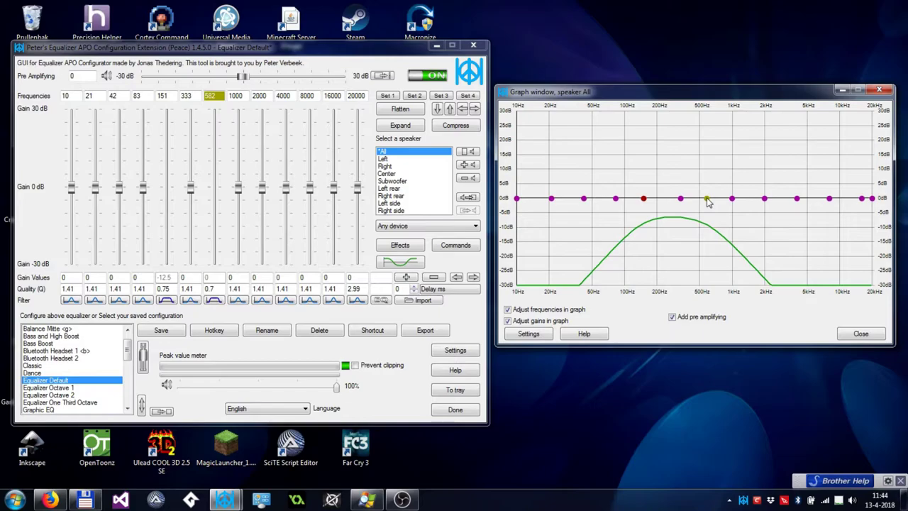
{"action": "left_click_drag", "start_coordinate": [709, 200], "coordinate": [736, 188]}
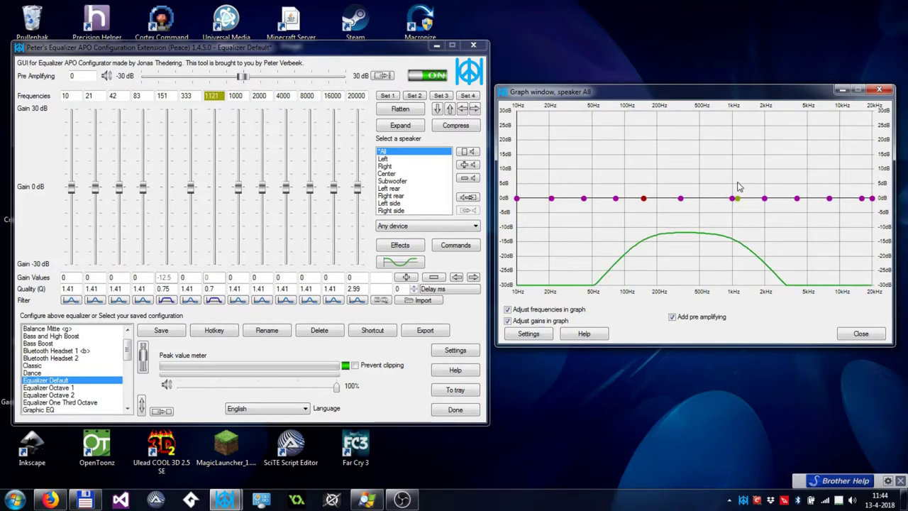
{"action": "left_click_drag", "start_coordinate": [644, 197], "coordinate": [633, 198]}
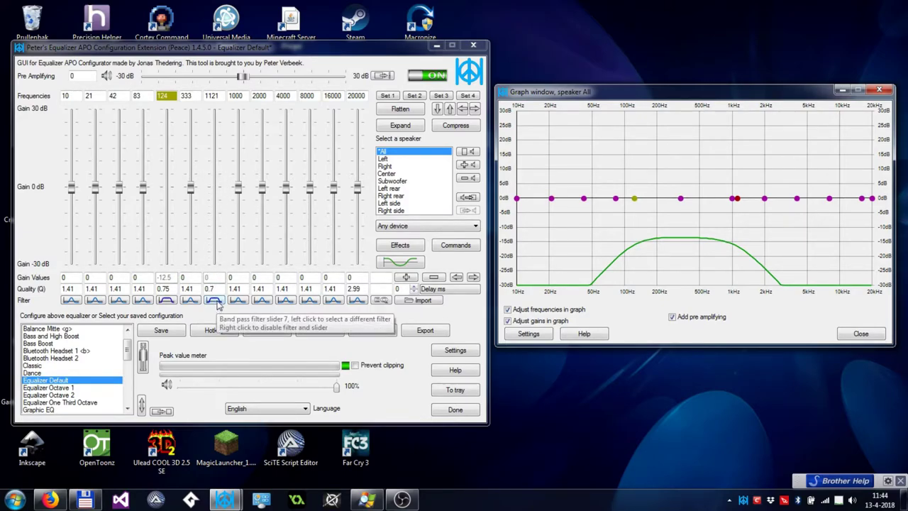
{"action": "left_click", "coordinate": [215, 199]}
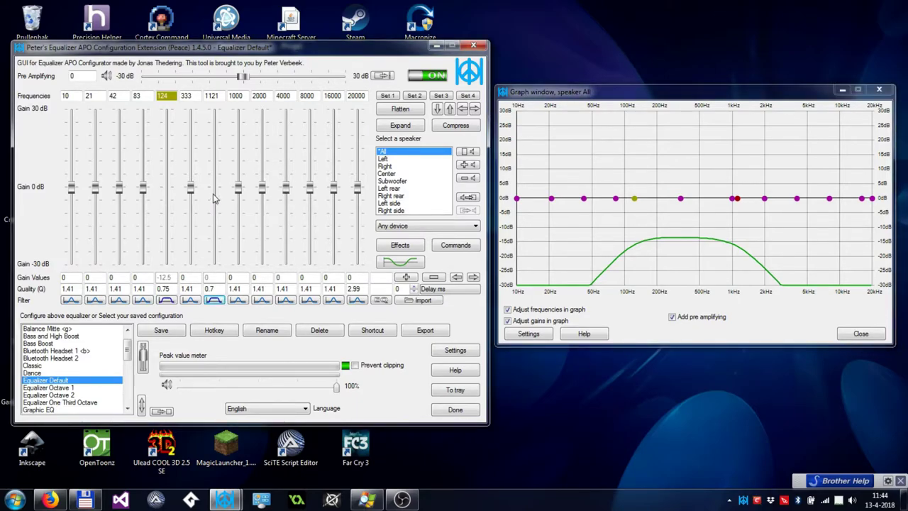
Step: Change the 1121 Hz band's filter type and make the 124 Hz band a notch filter
{"action": "left_click", "coordinate": [215, 299]}
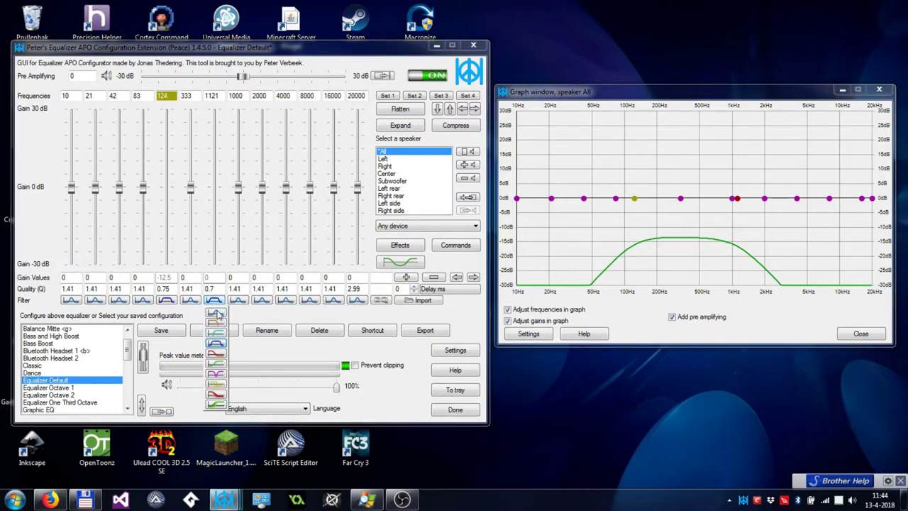
{"action": "left_click", "coordinate": [216, 314]}
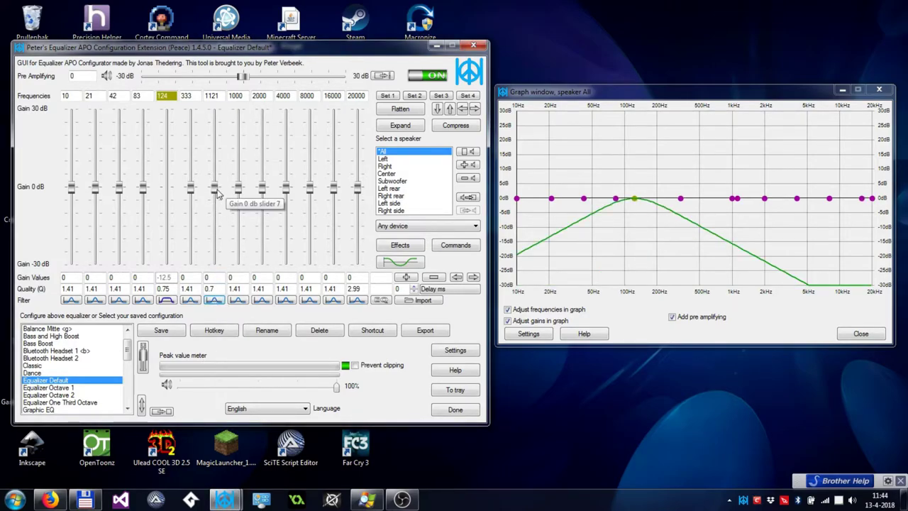
{"action": "left_click", "coordinate": [167, 301]}
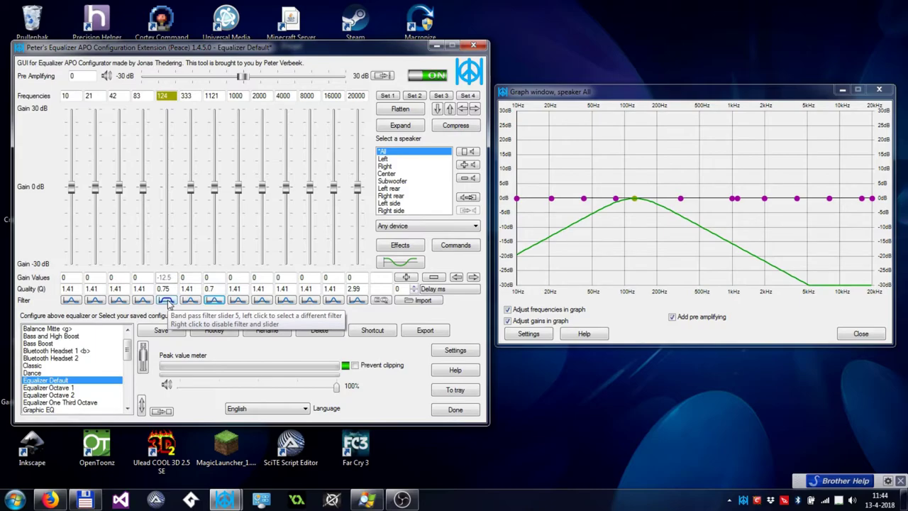
{"action": "left_click", "coordinate": [168, 301]}
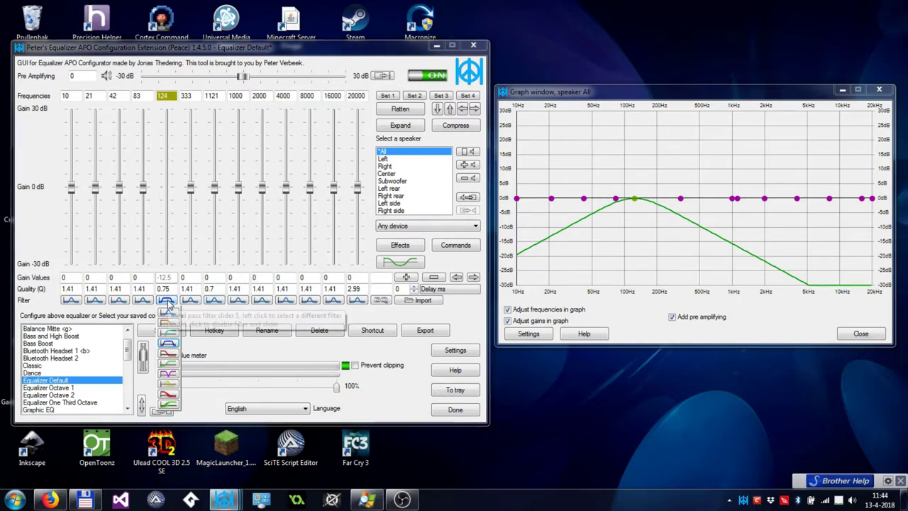
{"action": "left_click", "coordinate": [170, 378]}
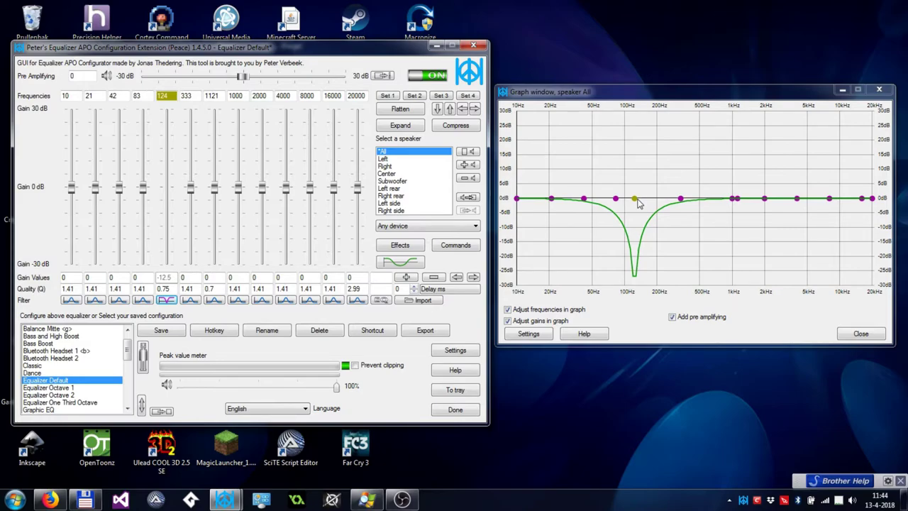
Step: Place the notch at 120 Hz with Q 0.48 for a deep dip
{"action": "left_click_drag", "start_coordinate": [637, 203], "coordinate": [636, 204]}
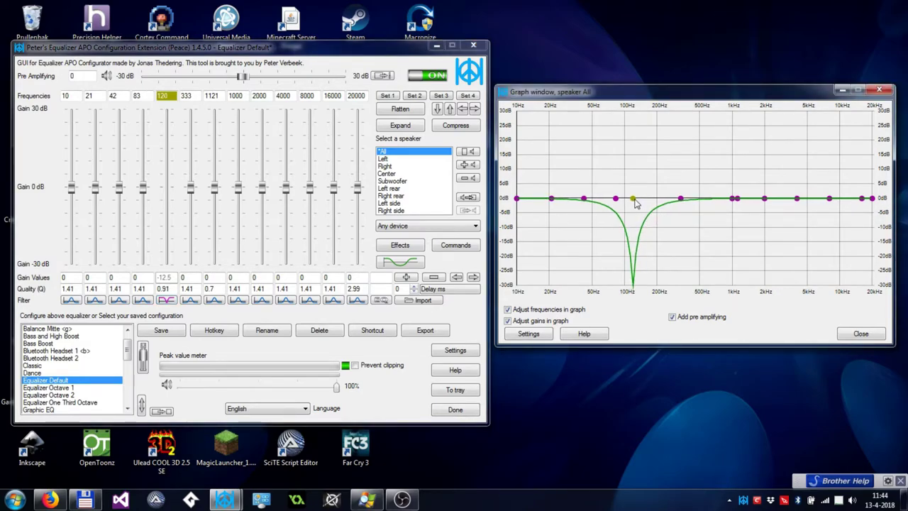
{"action": "scroll", "coordinate": [636, 204], "scroll_direction": "up", "scroll_amount": 2}
{"action": "scroll", "coordinate": [636, 203], "scroll_direction": "up", "scroll_amount": 4}
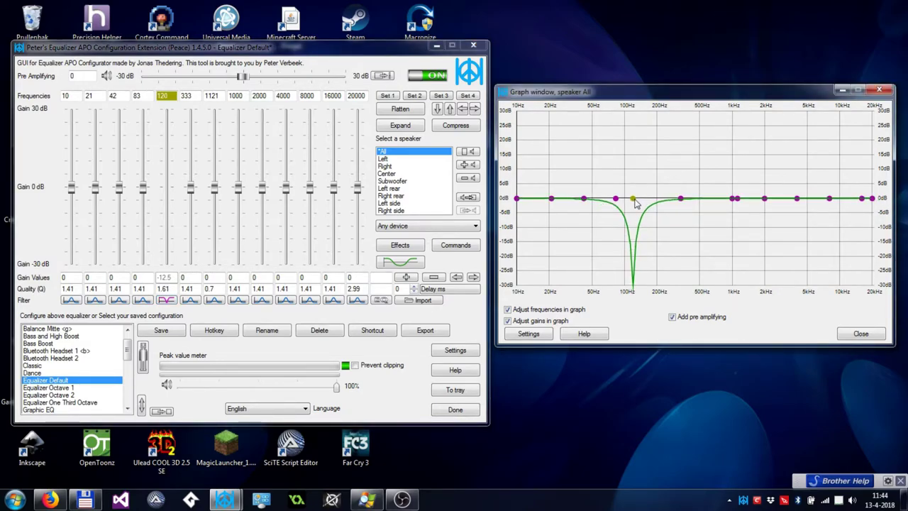
{"action": "scroll", "coordinate": [636, 204], "scroll_direction": "down", "scroll_amount": 5}
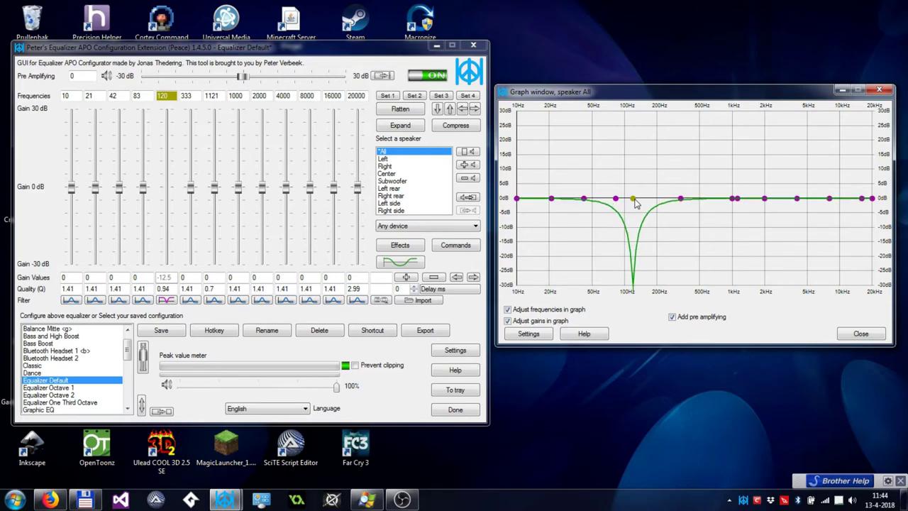
{"action": "scroll", "coordinate": [636, 203], "scroll_direction": "down", "scroll_amount": 5}
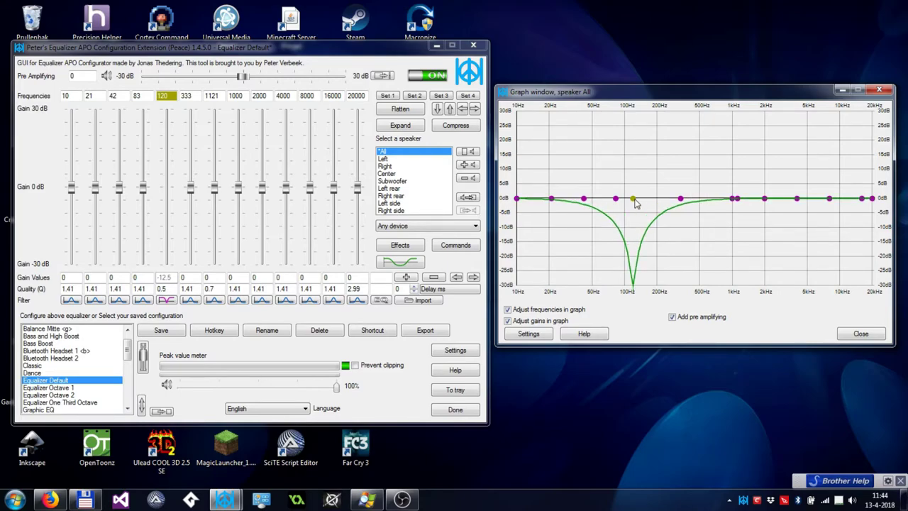
{"action": "scroll", "coordinate": [636, 204], "scroll_direction": "down", "scroll_amount": 1}
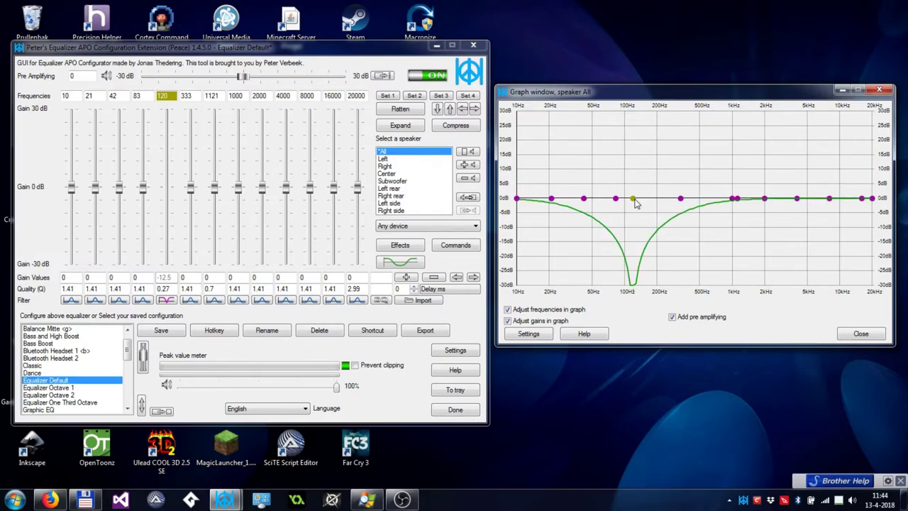
{"action": "scroll", "coordinate": [636, 203], "scroll_direction": "up", "scroll_amount": 4}
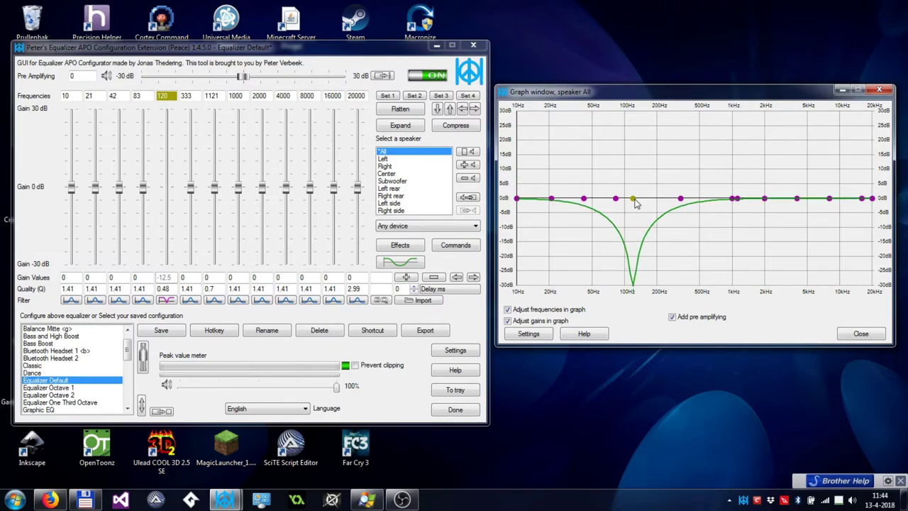
Step: Switch band 5 to a Low shelf filter (slope in dB) and adjust its gain
{"action": "left_click", "coordinate": [166, 300]}
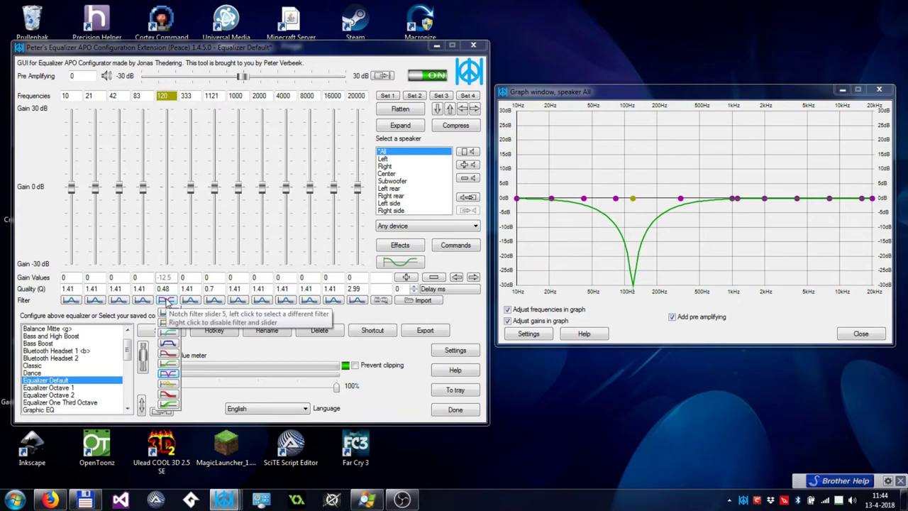
{"action": "left_click", "coordinate": [169, 399]}
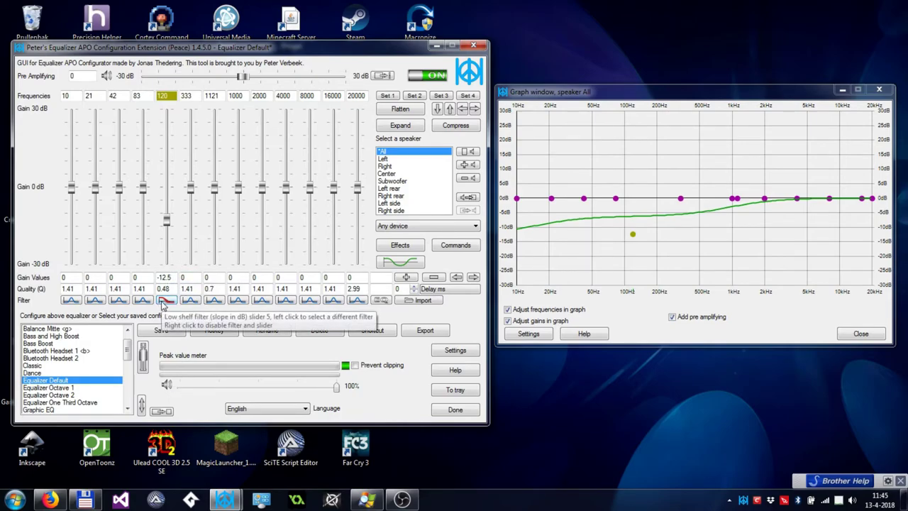
{"action": "mouse_move", "coordinate": [168, 223]}
{"action": "left_mouse_down"}
{"action": "mouse_move", "coordinate": [167, 140]}
{"action": "mouse_move", "coordinate": [166, 260]}
{"action": "mouse_move", "coordinate": [165, 223]}
{"action": "left_mouse_up"}
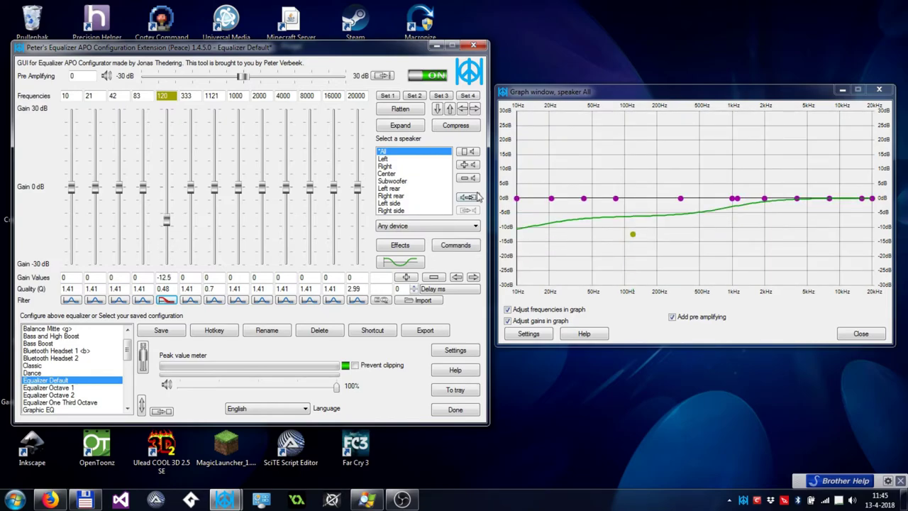
Step: Set the sloped low shelf to 118 Hz, -13 dB, Q 0.33
{"action": "left_click", "coordinate": [632, 237]}
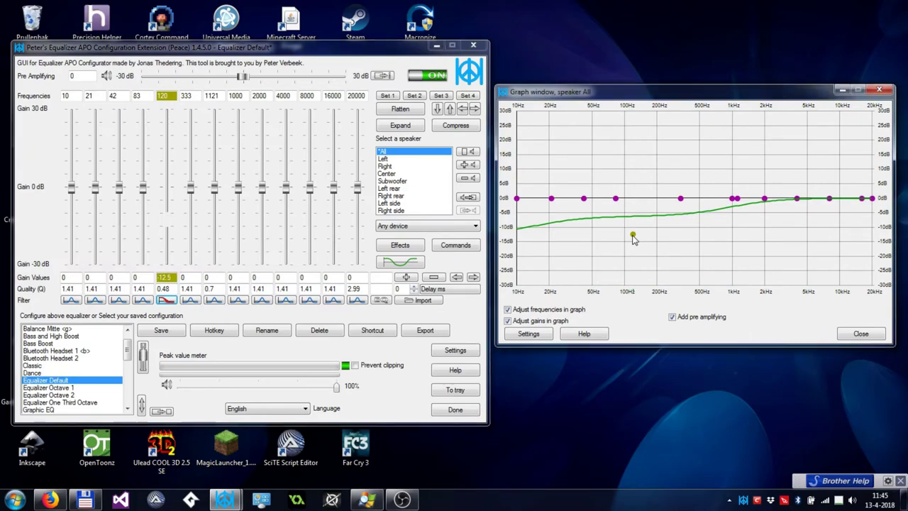
{"action": "scroll", "coordinate": [632, 237], "scroll_direction": "up", "scroll_amount": 3}
{"action": "scroll", "coordinate": [633, 236], "scroll_direction": "up", "scroll_amount": 5}
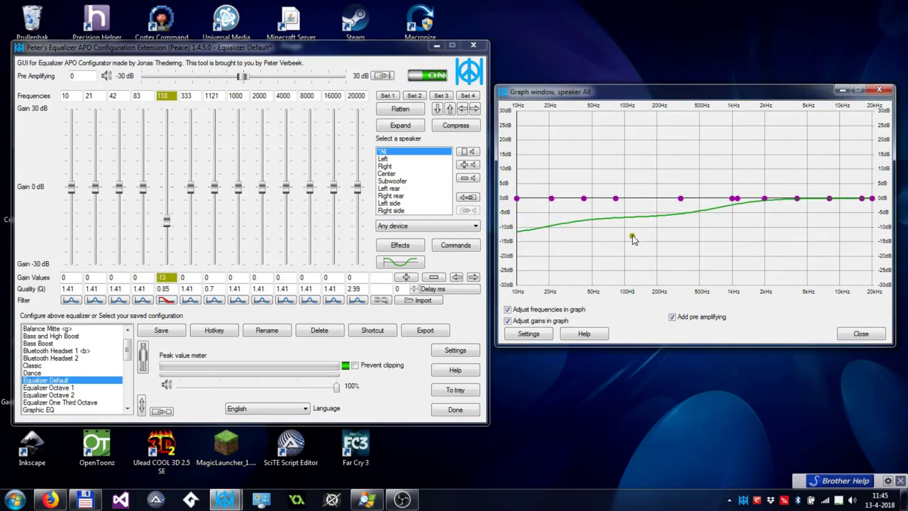
{"action": "scroll", "coordinate": [632, 238], "scroll_direction": "down", "scroll_amount": 2}
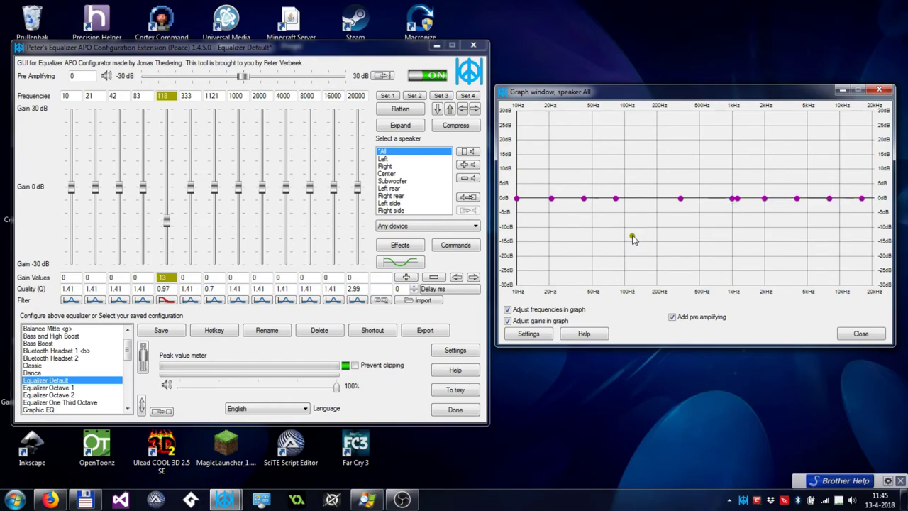
{"action": "scroll", "coordinate": [633, 239], "scroll_direction": "down", "scroll_amount": 5}
{"action": "scroll", "coordinate": [633, 240], "scroll_direction": "down", "scroll_amount": 1}
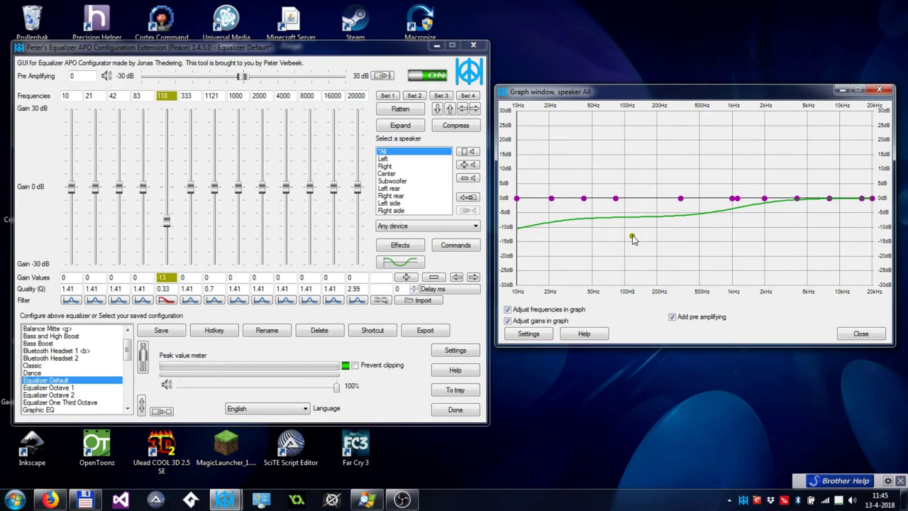